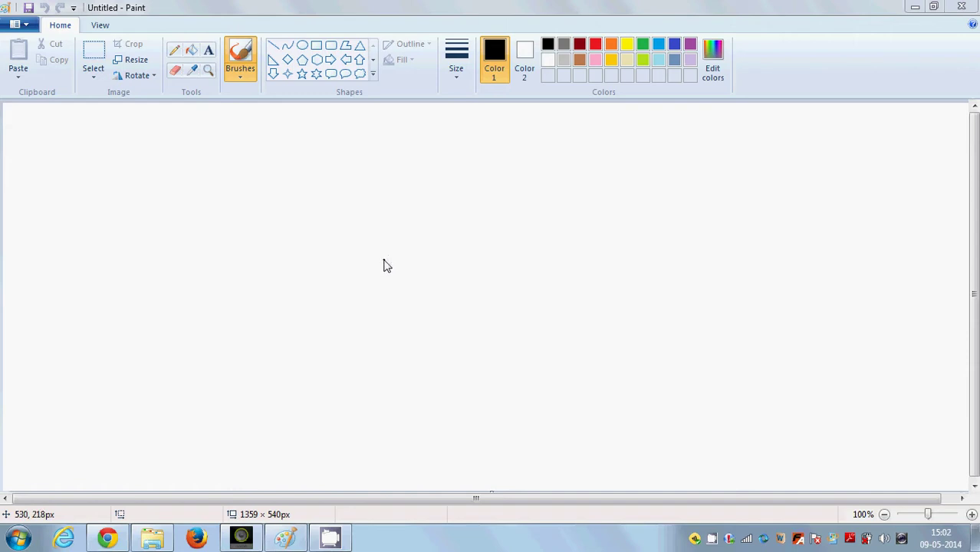
# Draw the curved top of a tiger's head in black, with a double-lined ear on each side
pyautogui.moveTo(383, 261)
pyautogui.mouseDown()
pyautogui.moveTo(397, 212)
pyautogui.moveTo(425, 192)
pyautogui.moveTo(471, 184)
pyautogui.moveTo(509, 204)
pyautogui.moveTo(521, 226)
pyautogui.moveTo(520, 263)
pyautogui.mouseUp()
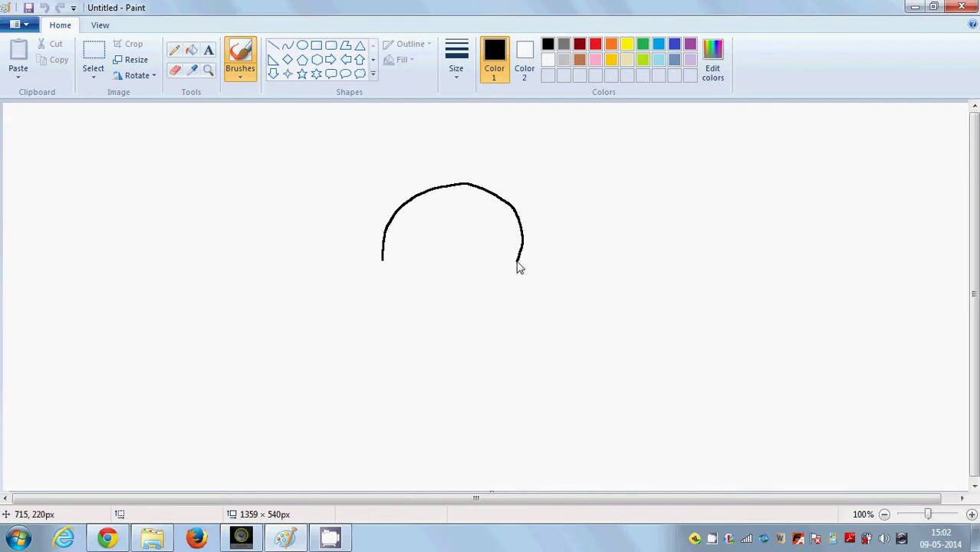
pyautogui.moveTo(396, 210)
pyautogui.mouseDown()
pyautogui.moveTo(403, 173)
pyautogui.moveTo(421, 178)
pyautogui.moveTo(425, 192)
pyautogui.moveTo(404, 202)
pyautogui.moveTo(395, 187)
pyautogui.moveTo(417, 200)
pyautogui.mouseUp()
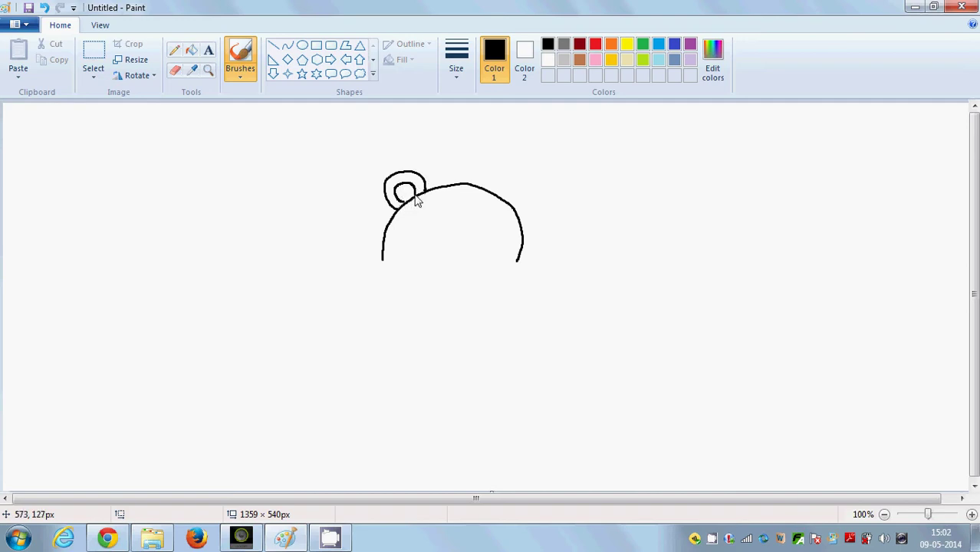
pyautogui.moveTo(504, 202)
pyautogui.mouseDown()
pyautogui.moveTo(509, 185)
pyautogui.moveTo(536, 208)
pyautogui.moveTo(517, 208)
pyautogui.moveTo(527, 192)
pyautogui.moveTo(516, 207)
pyautogui.mouseUp()
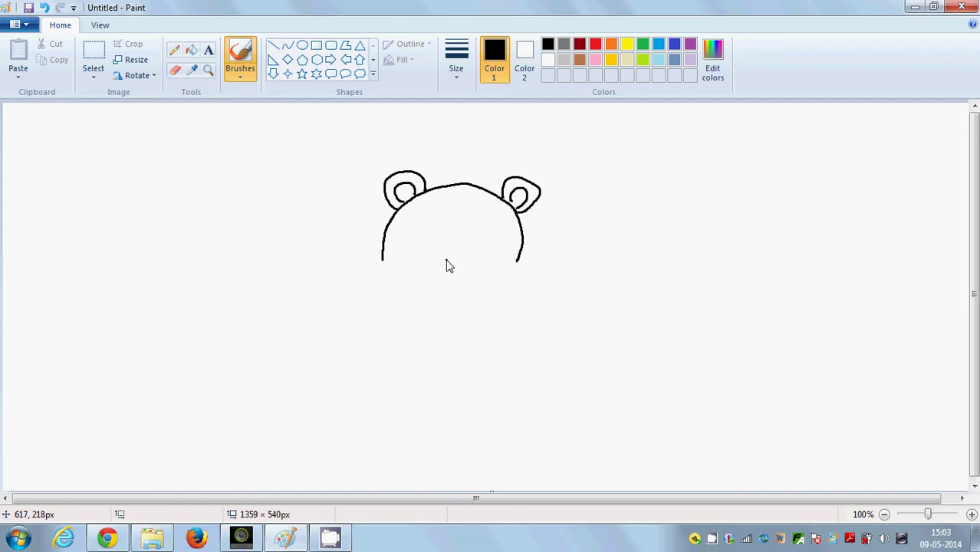
# Draw a small rounded nose and a jagged, furry muzzle outline around the area below it
pyautogui.moveTo(442, 265)
pyautogui.mouseDown()
pyautogui.moveTo(458, 274)
pyautogui.moveTo(449, 278)
pyautogui.moveTo(447, 267)
pyautogui.mouseUp()
pyautogui.moveTo(443, 262)
pyautogui.mouseDown()
pyautogui.moveTo(403, 262)
pyautogui.moveTo(396, 288)
pyautogui.mouseUp()
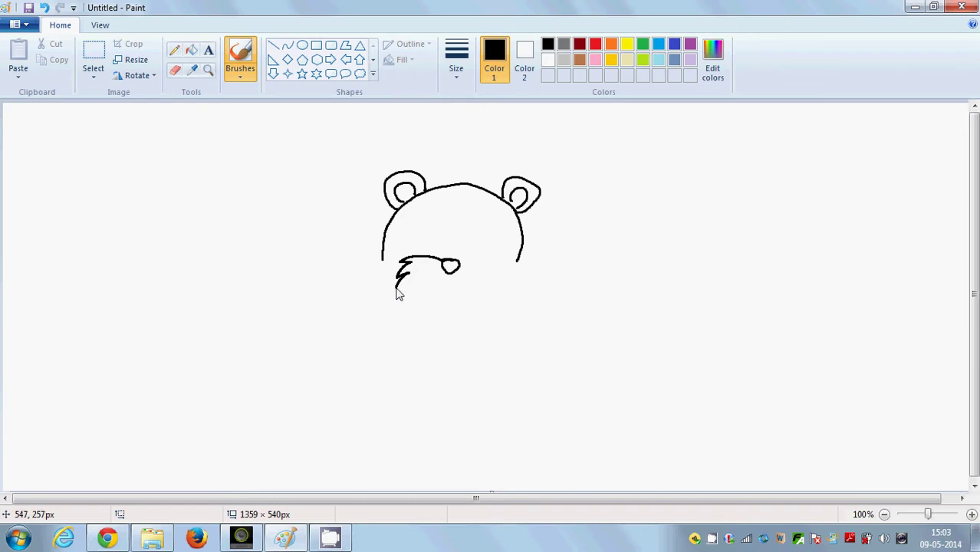
pyautogui.moveTo(461, 268)
pyautogui.mouseDown()
pyautogui.moveTo(494, 263)
pyautogui.moveTo(488, 301)
pyautogui.mouseUp()
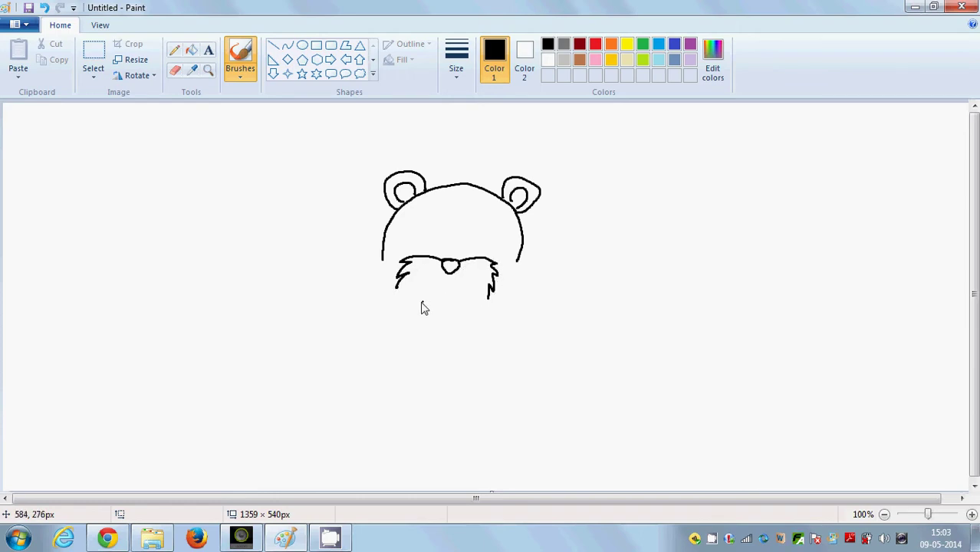
pyautogui.moveTo(398, 290)
pyautogui.mouseDown()
pyautogui.moveTo(455, 309)
pyautogui.moveTo(485, 310)
pyautogui.moveTo(497, 298)
pyautogui.mouseUp()
# Draw a smiling open mouth with two fangs and a tongue line inside the muzzle
pyautogui.click(424, 277)
pyautogui.moveTo(426, 278)
pyautogui.mouseDown()
pyautogui.moveTo(457, 289)
pyautogui.moveTo(473, 270)
pyautogui.mouseUp()
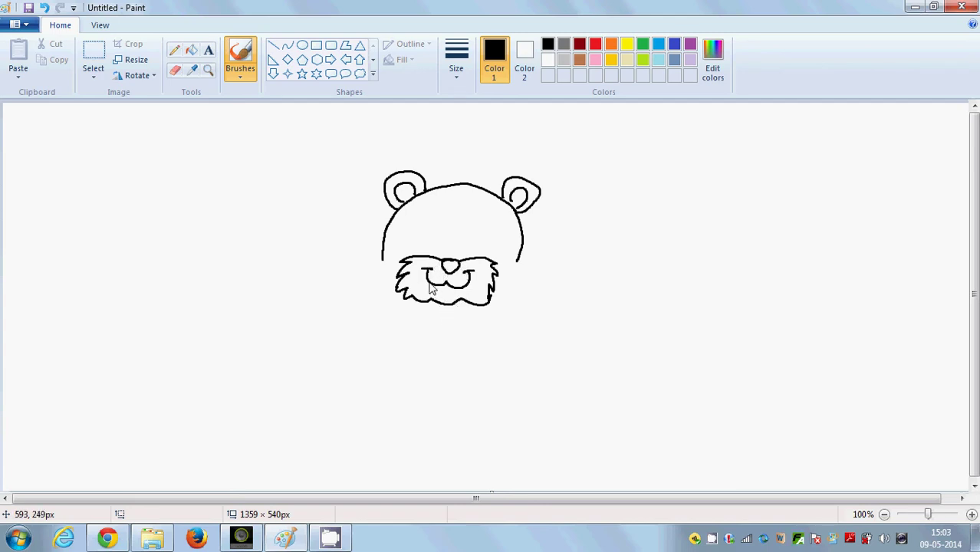
pyautogui.moveTo(430, 283)
pyautogui.mouseDown()
pyautogui.moveTo(469, 292)
pyautogui.moveTo(423, 316)
pyautogui.moveTo(431, 333)
pyautogui.mouseUp()
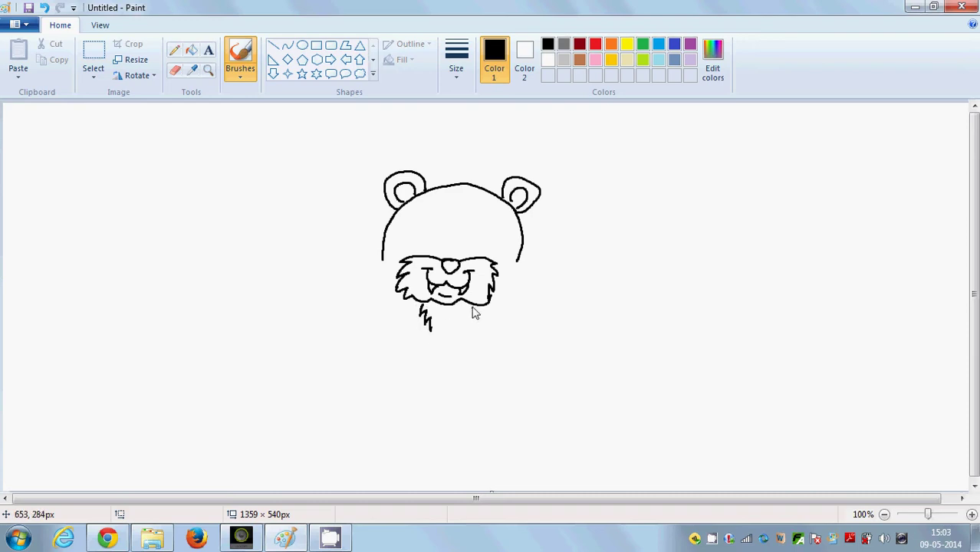
# Draw a jagged beard under the muzzle and spiky fur tufts on both cheeks
pyautogui.moveTo(471, 307)
pyautogui.mouseDown()
pyautogui.moveTo(455, 337)
pyautogui.moveTo(432, 335)
pyautogui.mouseUp()
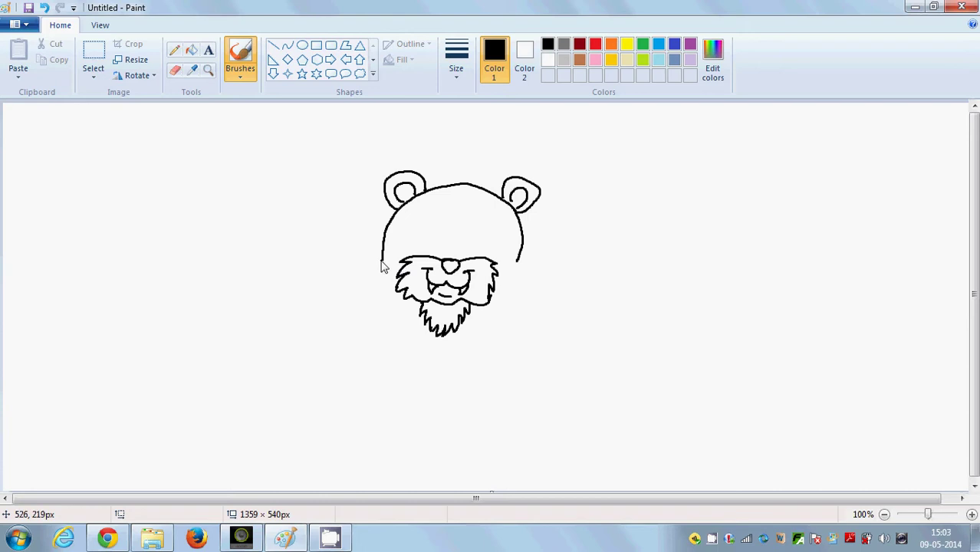
pyautogui.moveTo(384, 265)
pyautogui.mouseDown()
pyautogui.moveTo(365, 279)
pyautogui.moveTo(390, 296)
pyautogui.moveTo(384, 314)
pyautogui.moveTo(400, 316)
pyautogui.moveTo(413, 298)
pyautogui.mouseUp()
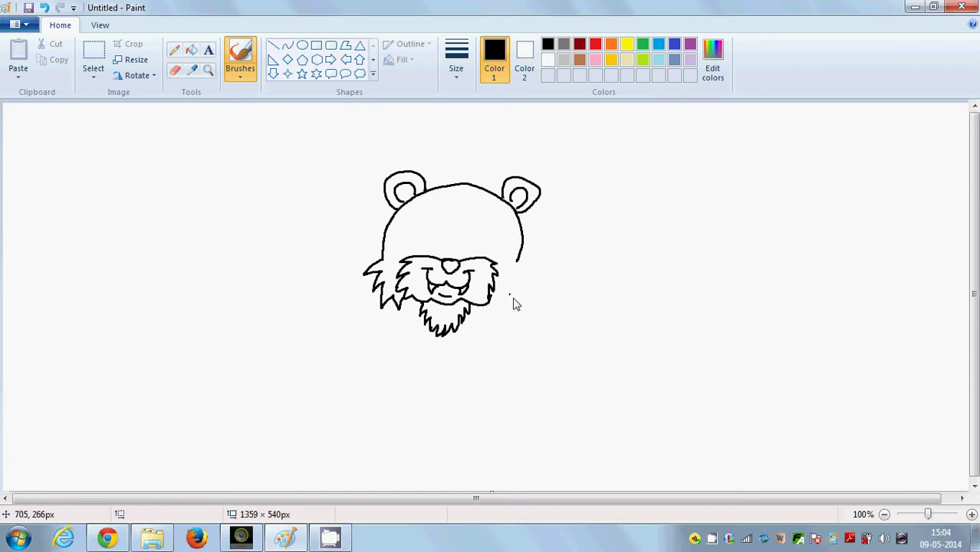
pyautogui.moveTo(502, 299)
pyautogui.mouseDown()
pyautogui.moveTo(490, 305)
pyautogui.moveTo(497, 286)
pyautogui.moveTo(505, 308)
pyautogui.moveTo(527, 265)
pyautogui.moveTo(517, 254)
pyautogui.moveTo(506, 265)
pyautogui.mouseUp()
# Draw the outlines of both eyes above the muzzle and a thick eyebrow over each one
pyautogui.moveTo(402, 241); pyautogui.dragTo(407, 256)
pyautogui.moveTo(403, 235)
pyautogui.mouseDown()
pyautogui.moveTo(426, 240)
pyautogui.moveTo(438, 258)
pyautogui.mouseUp()
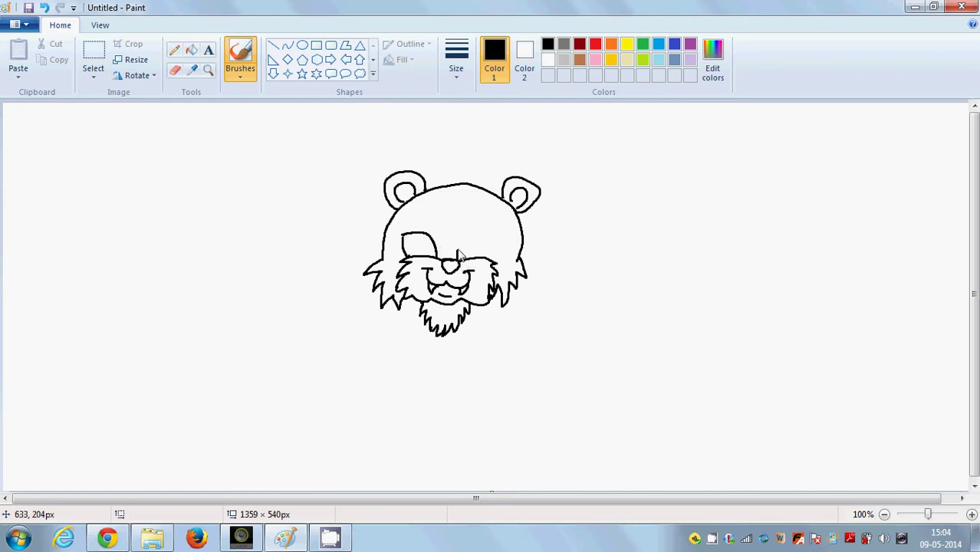
pyautogui.moveTo(458, 252)
pyautogui.mouseDown()
pyautogui.moveTo(471, 238)
pyautogui.moveTo(499, 245)
pyautogui.moveTo(482, 258)
pyautogui.moveTo(432, 226)
pyautogui.moveTo(441, 231)
pyautogui.moveTo(417, 228)
pyautogui.moveTo(441, 224)
pyautogui.moveTo(417, 227)
pyautogui.mouseUp()
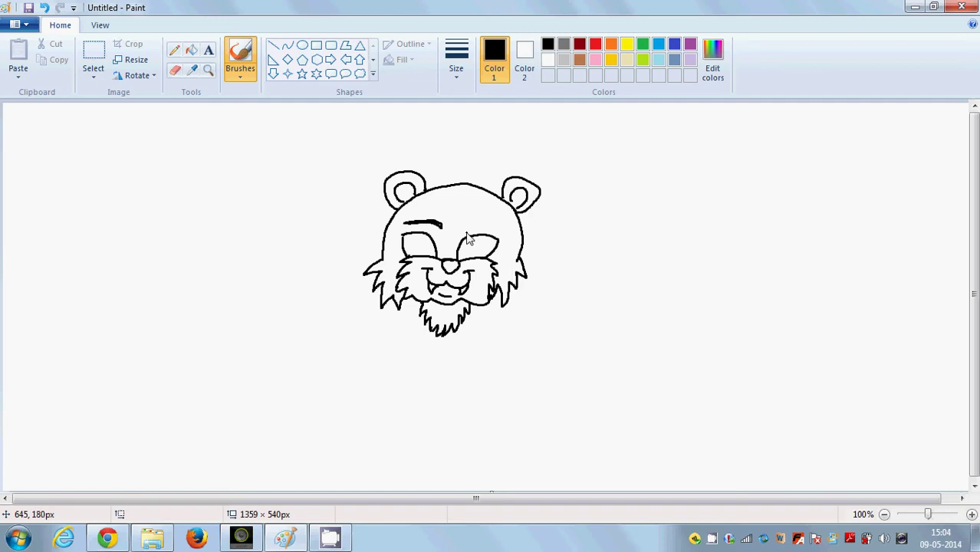
pyautogui.moveTo(464, 235); pyautogui.dragTo(497, 228)
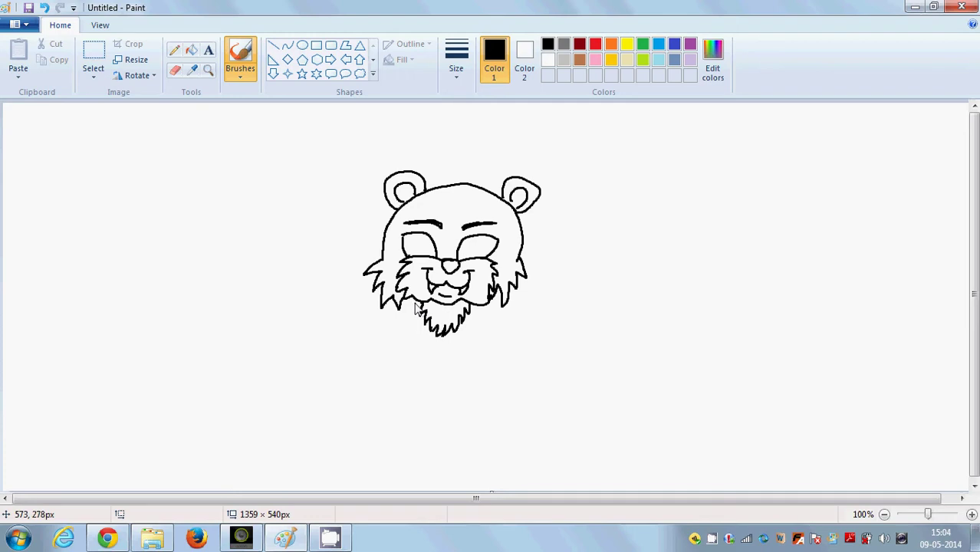
# Draw the body sides below the head and two front legs ending in paws with separate toes
pyautogui.moveTo(415, 308)
pyautogui.mouseDown()
pyautogui.moveTo(398, 371)
pyautogui.moveTo(414, 419)
pyautogui.mouseUp()
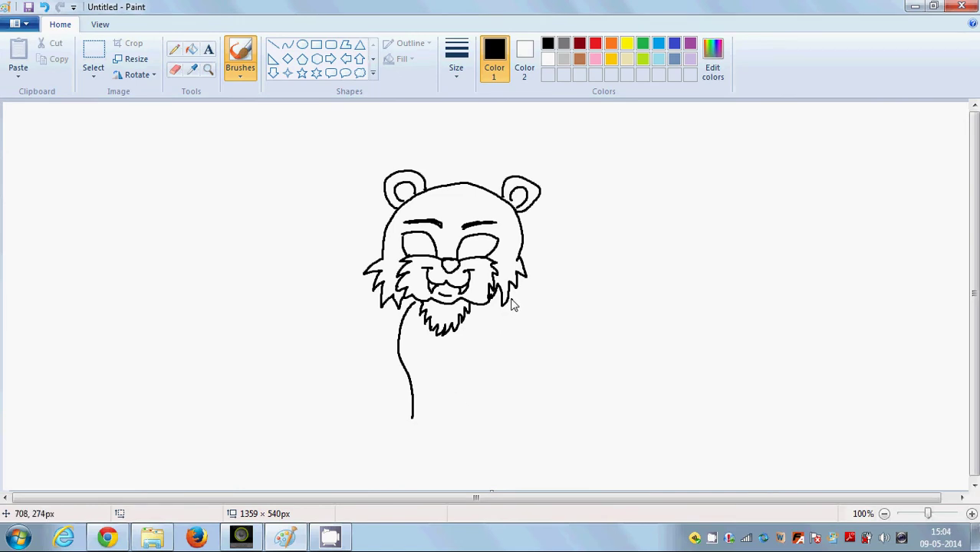
pyautogui.moveTo(513, 304)
pyautogui.mouseDown()
pyautogui.moveTo(516, 333)
pyautogui.moveTo(484, 421)
pyautogui.mouseUp()
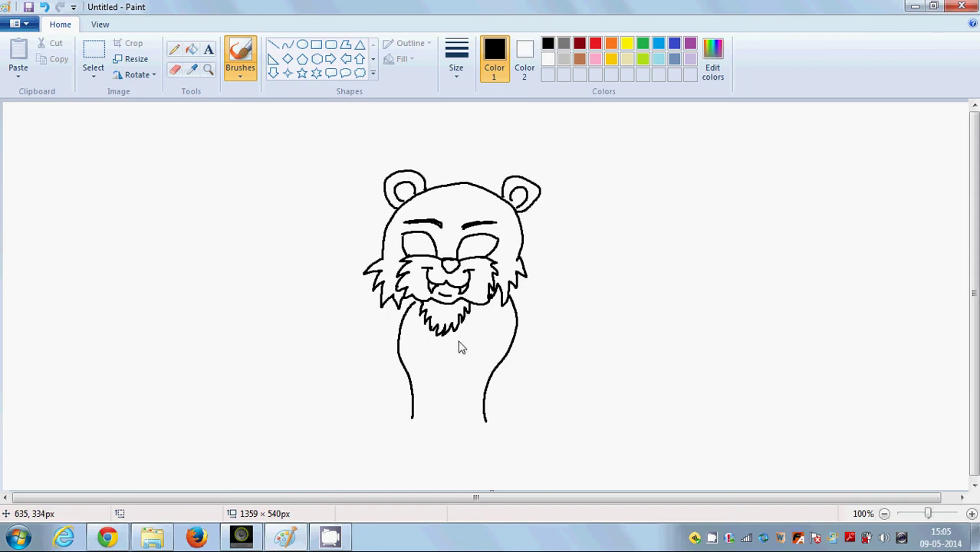
pyautogui.moveTo(438, 354); pyautogui.dragTo(440, 410)
pyautogui.click(465, 357)
pyautogui.moveTo(464, 358)
pyautogui.mouseDown()
pyautogui.moveTo(459, 417)
pyautogui.moveTo(402, 417)
pyautogui.moveTo(390, 435)
pyautogui.moveTo(416, 443)
pyautogui.mouseUp()
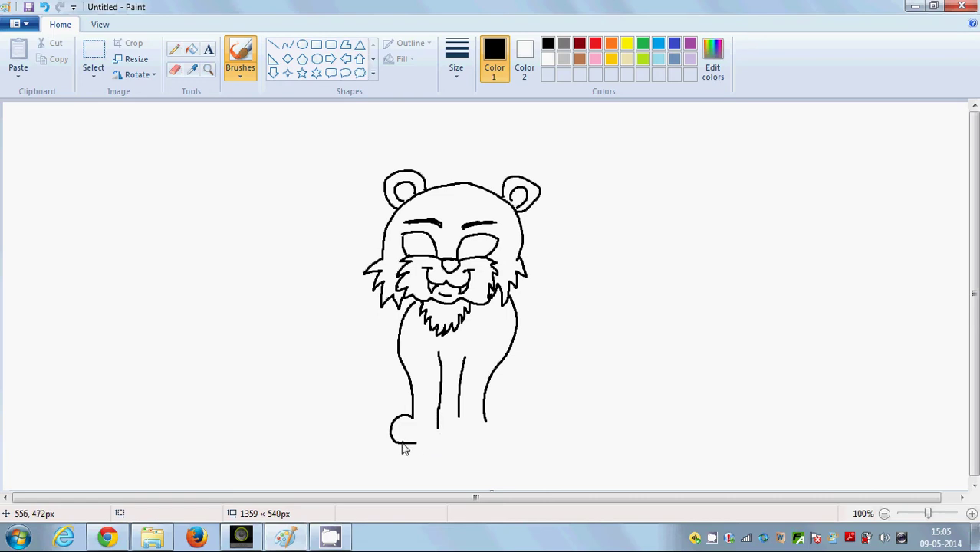
pyautogui.moveTo(403, 444)
pyautogui.mouseDown()
pyautogui.moveTo(419, 445)
pyautogui.moveTo(432, 422)
pyautogui.moveTo(437, 436)
pyautogui.moveTo(425, 444)
pyautogui.moveTo(462, 429)
pyautogui.moveTo(470, 441)
pyautogui.moveTo(490, 415)
pyautogui.moveTo(501, 417)
pyautogui.moveTo(500, 436)
pyautogui.moveTo(487, 425)
pyautogui.moveTo(476, 441)
pyautogui.moveTo(501, 434)
pyautogui.mouseUp()
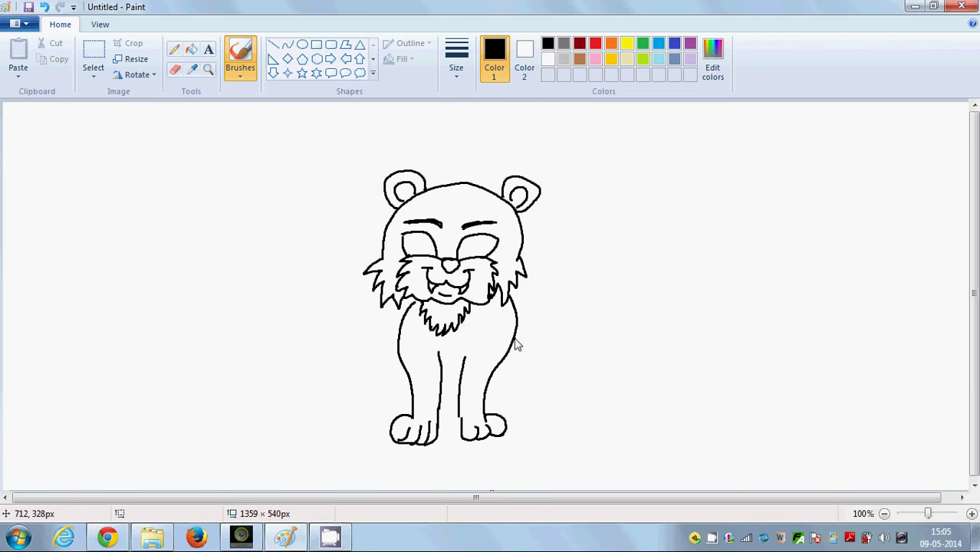
# Draw a bent, rounded hind leg with a toed paw on each side of the body
pyautogui.moveTo(516, 345)
pyautogui.mouseDown()
pyautogui.moveTo(537, 339)
pyautogui.moveTo(565, 366)
pyautogui.moveTo(559, 394)
pyautogui.moveTo(522, 417)
pyautogui.moveTo(536, 417)
pyautogui.moveTo(533, 432)
pyautogui.mouseUp()
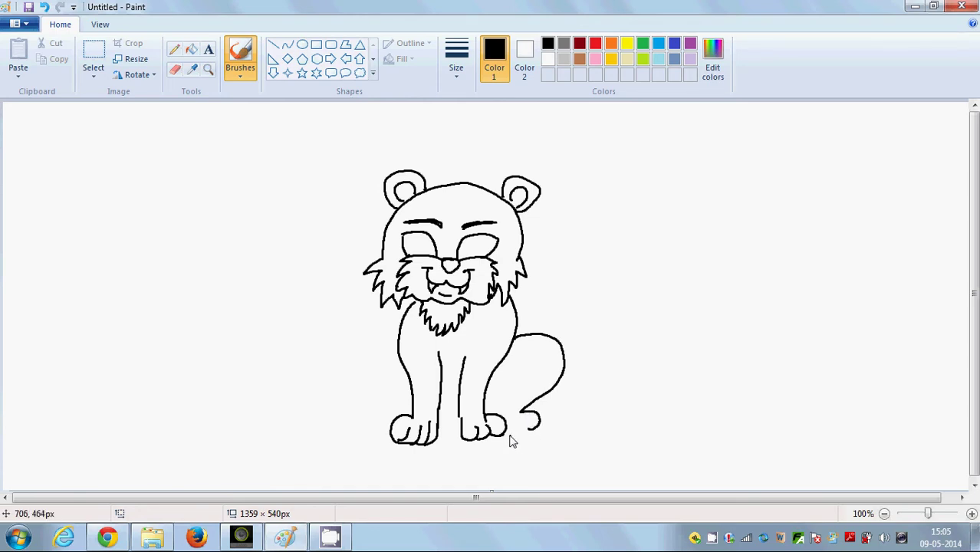
pyautogui.moveTo(508, 438)
pyautogui.mouseDown()
pyautogui.moveTo(524, 420)
pyautogui.moveTo(530, 433)
pyautogui.moveTo(527, 421)
pyautogui.mouseUp()
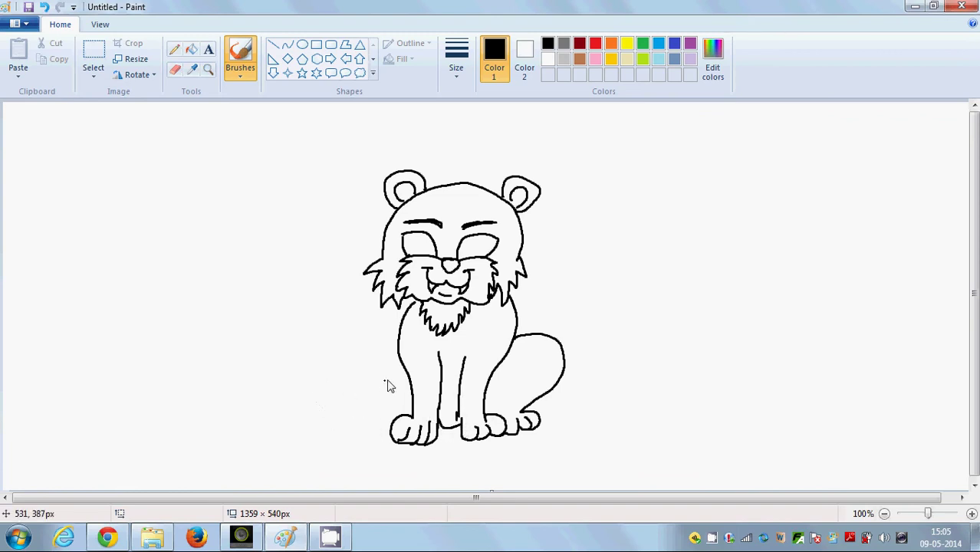
pyautogui.moveTo(398, 356)
pyautogui.mouseDown()
pyautogui.moveTo(354, 342)
pyautogui.moveTo(347, 372)
pyautogui.moveTo(376, 417)
pyautogui.mouseUp()
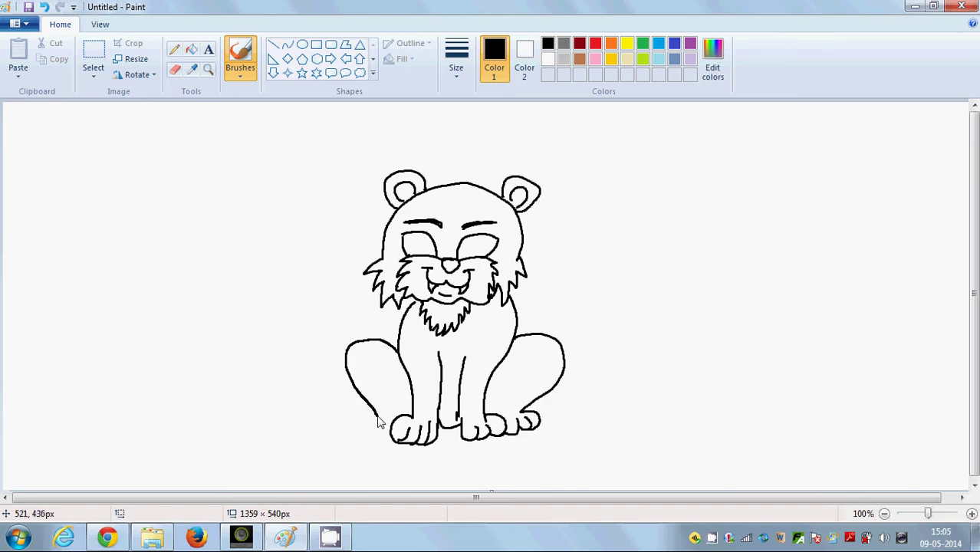
pyautogui.moveTo(381, 422)
pyautogui.mouseDown()
pyautogui.moveTo(362, 435)
pyautogui.moveTo(387, 448)
pyautogui.moveTo(369, 434)
pyautogui.mouseUp()
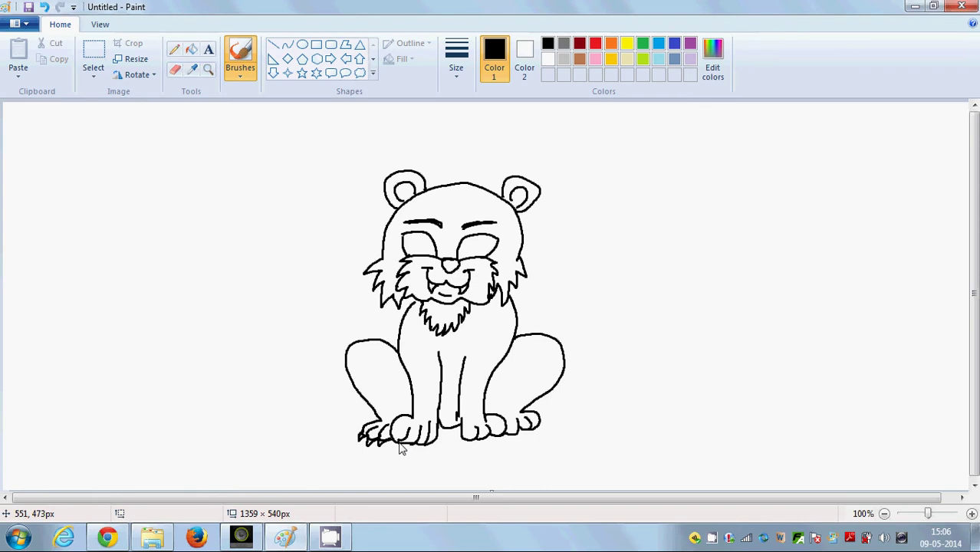
# Add pointed claws to the remaining paws and a second jagged fur layer on the chest below the beard
pyautogui.moveTo(396, 451)
pyautogui.mouseDown()
pyautogui.moveTo(479, 448)
pyautogui.moveTo(470, 449)
pyautogui.moveTo(541, 428)
pyautogui.mouseUp()
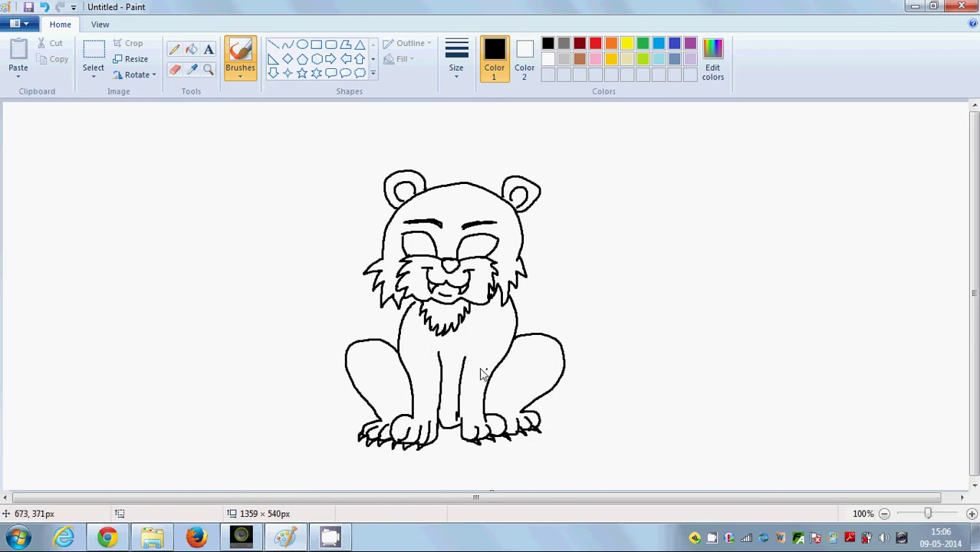
pyautogui.moveTo(425, 326)
pyautogui.mouseDown()
pyautogui.moveTo(427, 350)
pyautogui.moveTo(431, 342)
pyautogui.moveTo(446, 363)
pyautogui.moveTo(469, 322)
pyautogui.moveTo(474, 346)
pyautogui.moveTo(466, 334)
pyautogui.moveTo(454, 369)
pyautogui.mouseUp()
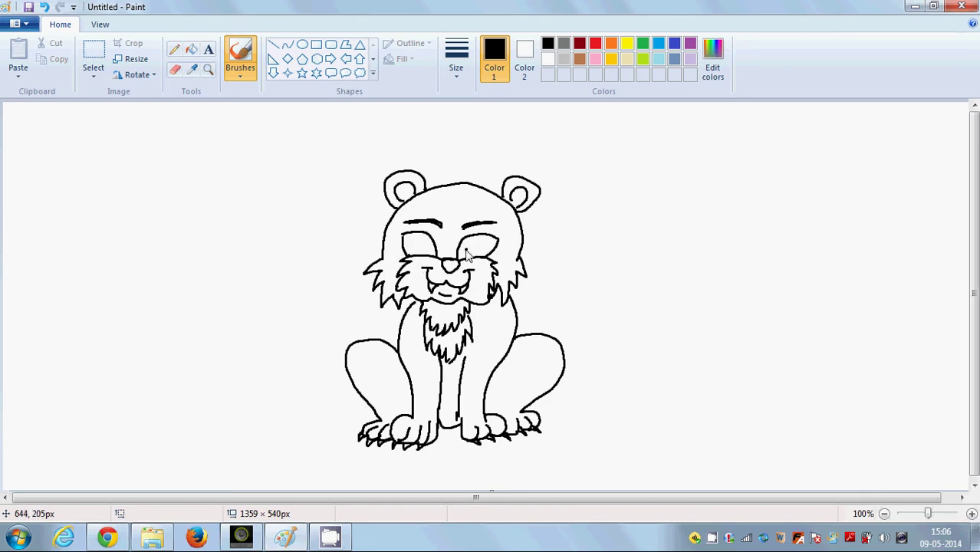
# Draw dark irises with small light centres inside both eyes and fill the nose black
pyautogui.moveTo(466, 253)
pyautogui.mouseDown()
pyautogui.moveTo(485, 240)
pyautogui.moveTo(497, 245)
pyautogui.moveTo(468, 259)
pyautogui.mouseUp()
pyautogui.moveTo(474, 260); pyautogui.dragTo(486, 252)
pyautogui.moveTo(409, 241); pyautogui.dragTo(428, 261)
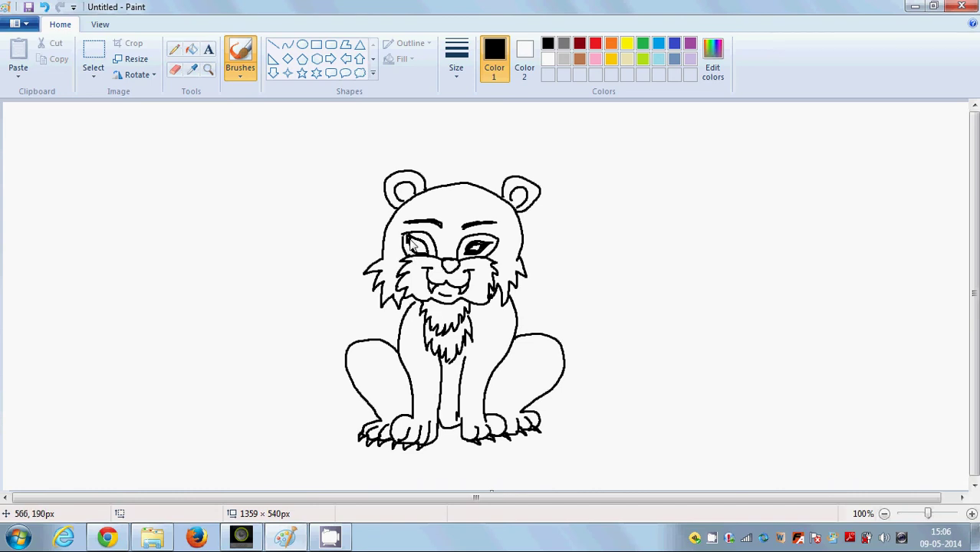
pyautogui.moveTo(411, 242); pyautogui.dragTo(415, 259)
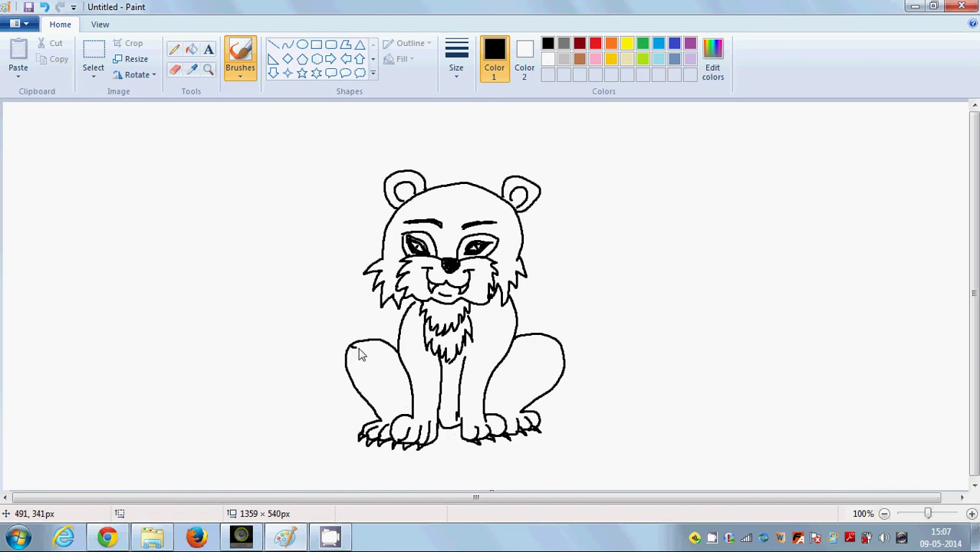
# Outline tapered tiger stripes along the outer edges of both hind legs and both front legs
pyautogui.moveTo(360, 354)
pyautogui.mouseDown()
pyautogui.moveTo(375, 357)
pyautogui.moveTo(353, 365)
pyautogui.moveTo(386, 368)
pyautogui.moveTo(368, 376)
pyautogui.moveTo(374, 398)
pyautogui.moveTo(392, 383)
pyautogui.moveTo(372, 404)
pyautogui.mouseUp()
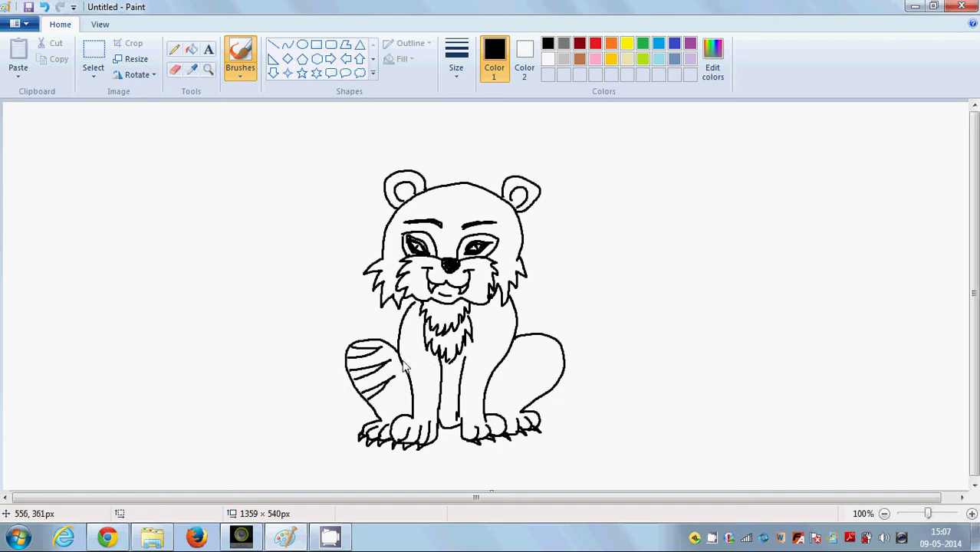
pyautogui.moveTo(400, 352)
pyautogui.mouseDown()
pyautogui.moveTo(426, 359)
pyautogui.moveTo(413, 407)
pyautogui.mouseUp()
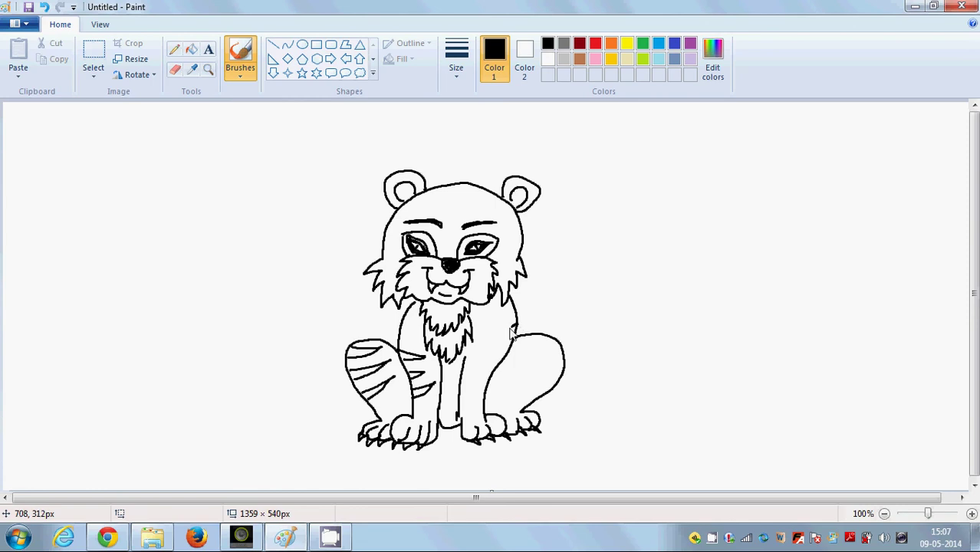
pyautogui.moveTo(518, 327)
pyautogui.mouseDown()
pyautogui.moveTo(481, 354)
pyautogui.moveTo(515, 347)
pyautogui.moveTo(501, 374)
pyautogui.moveTo(475, 380)
pyautogui.moveTo(493, 379)
pyautogui.moveTo(487, 391)
pyautogui.mouseUp()
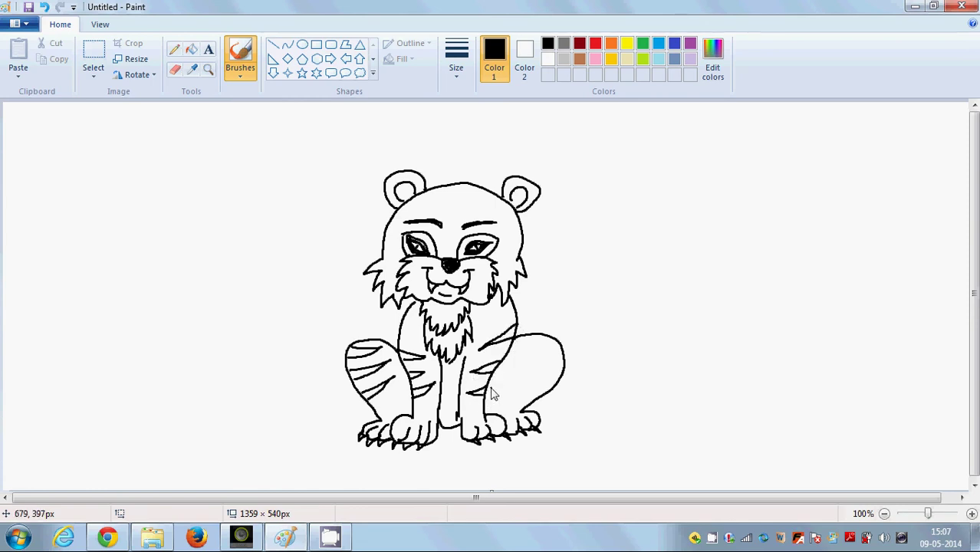
pyautogui.moveTo(538, 344)
pyautogui.mouseDown()
pyautogui.moveTo(515, 400)
pyautogui.moveTo(566, 369)
pyautogui.mouseUp()
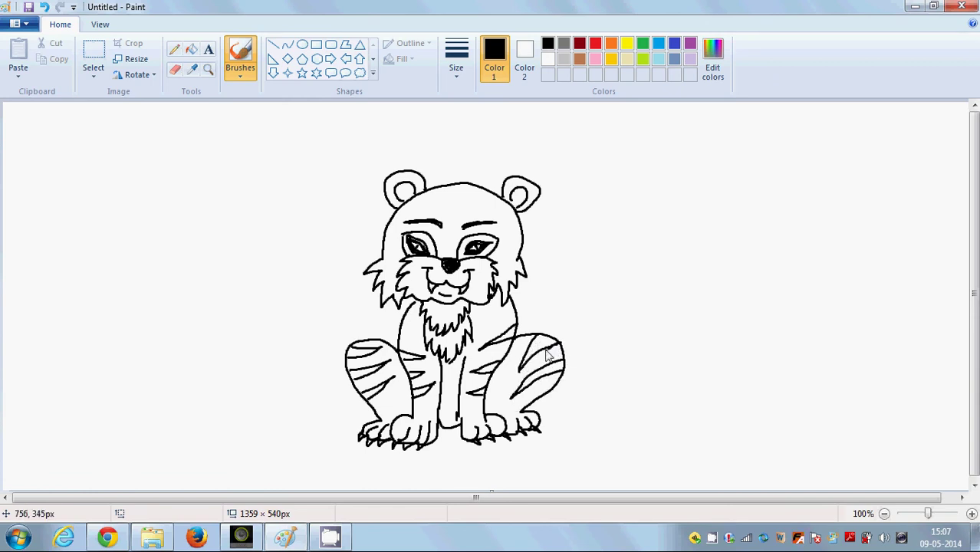
# Fill the outlined stripes on all four legs with black brush strokes
pyautogui.moveTo(538, 336)
pyautogui.mouseDown()
pyautogui.moveTo(525, 369)
pyautogui.moveTo(543, 346)
pyautogui.mouseUp()
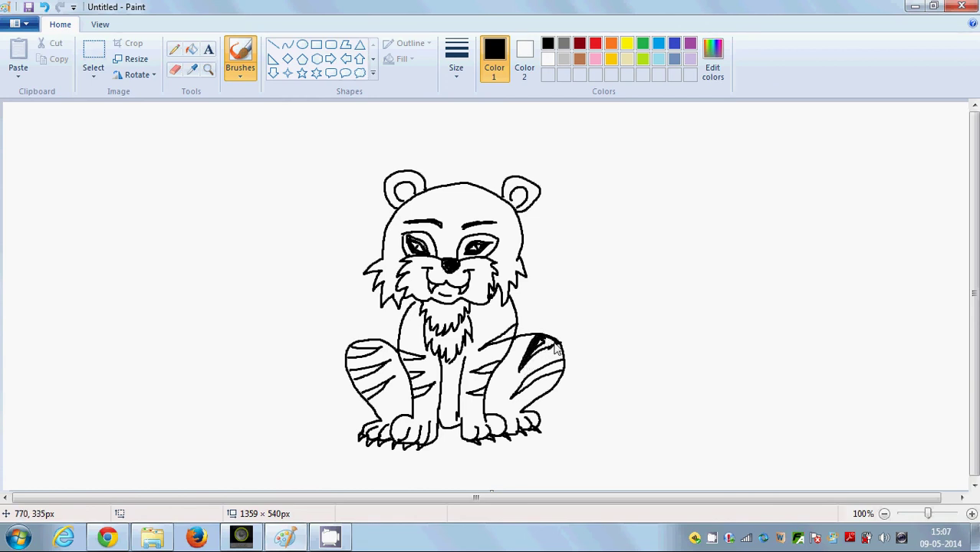
pyautogui.moveTo(549, 344)
pyautogui.mouseDown()
pyautogui.moveTo(551, 369)
pyautogui.moveTo(558, 363)
pyautogui.moveTo(517, 392)
pyautogui.moveTo(543, 372)
pyautogui.moveTo(538, 382)
pyautogui.moveTo(554, 376)
pyautogui.moveTo(535, 382)
pyautogui.moveTo(563, 372)
pyautogui.moveTo(564, 369)
pyautogui.mouseUp()
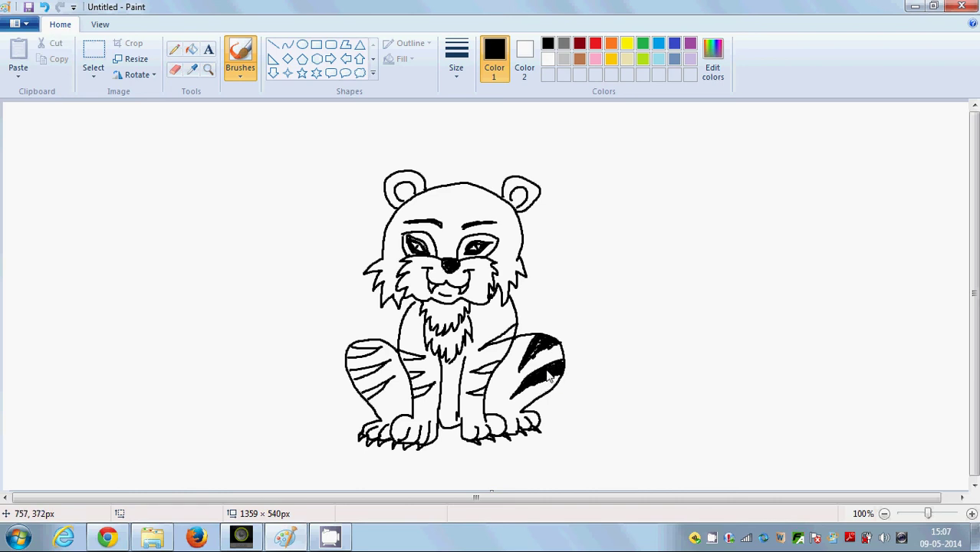
pyautogui.moveTo(488, 370); pyautogui.dragTo(489, 372)
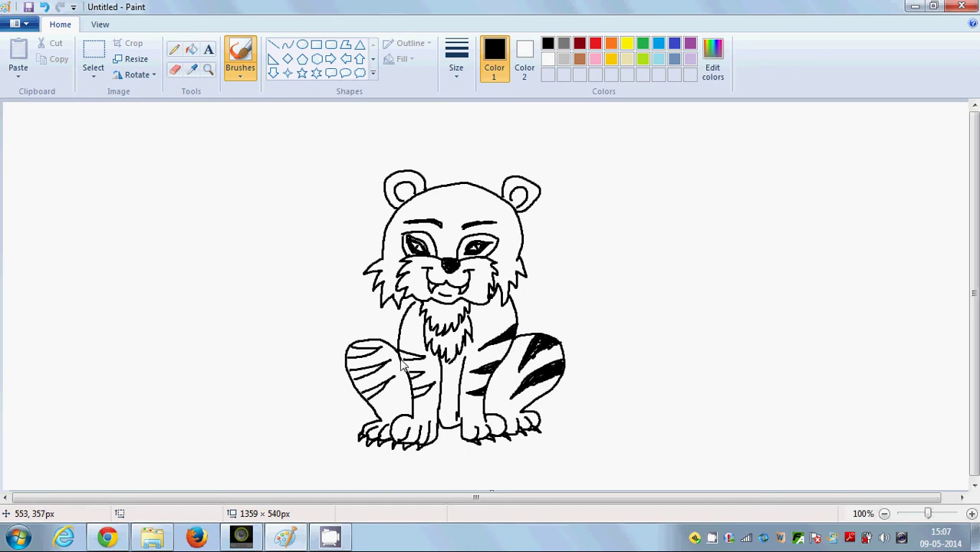
pyautogui.moveTo(404, 359); pyautogui.dragTo(419, 363)
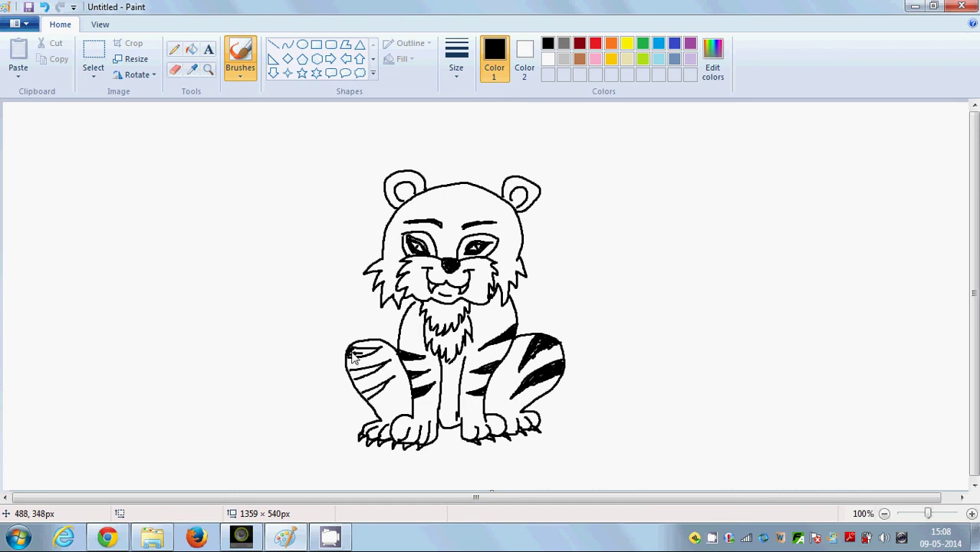
pyautogui.moveTo(353, 356); pyautogui.dragTo(374, 356)
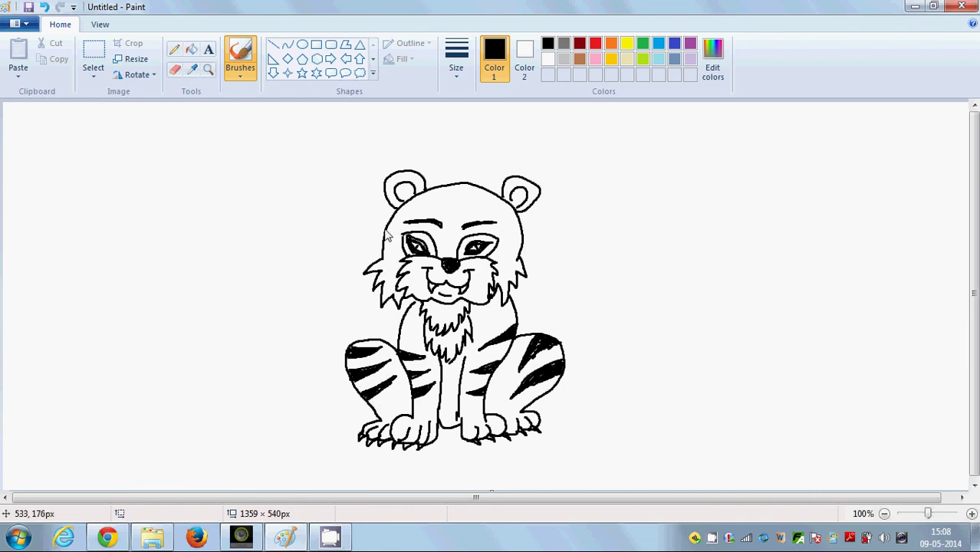
# Paint two short, solid black stripes on each side of the face beside the eyes
pyautogui.moveTo(382, 228)
pyautogui.mouseDown()
pyautogui.moveTo(399, 227)
pyautogui.moveTo(383, 238)
pyautogui.moveTo(395, 230)
pyautogui.moveTo(384, 260)
pyautogui.moveTo(387, 253)
pyautogui.mouseUp()
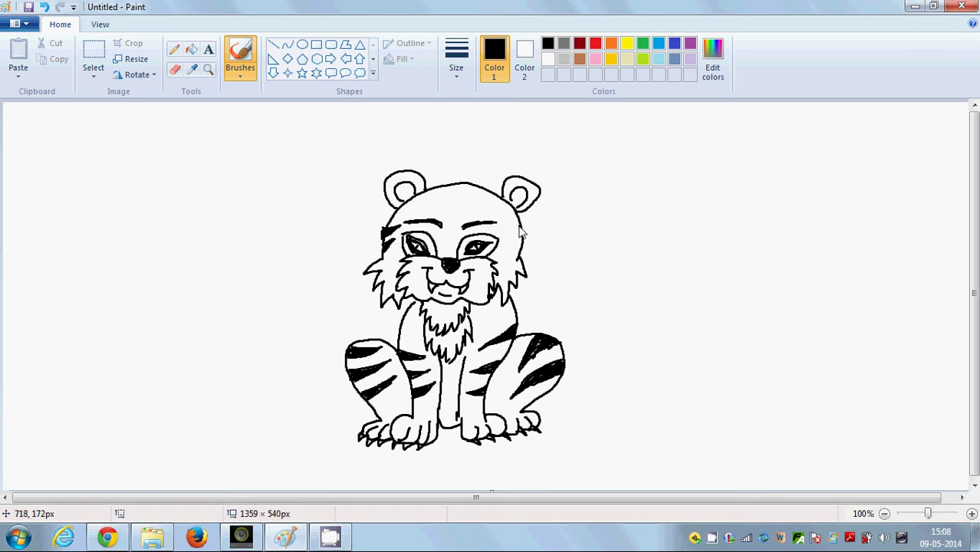
pyautogui.moveTo(519, 229)
pyautogui.mouseDown()
pyautogui.moveTo(508, 230)
pyautogui.moveTo(522, 234)
pyautogui.moveTo(510, 231)
pyautogui.moveTo(507, 248)
pyautogui.moveTo(516, 258)
pyautogui.moveTo(523, 249)
pyautogui.mouseUp()
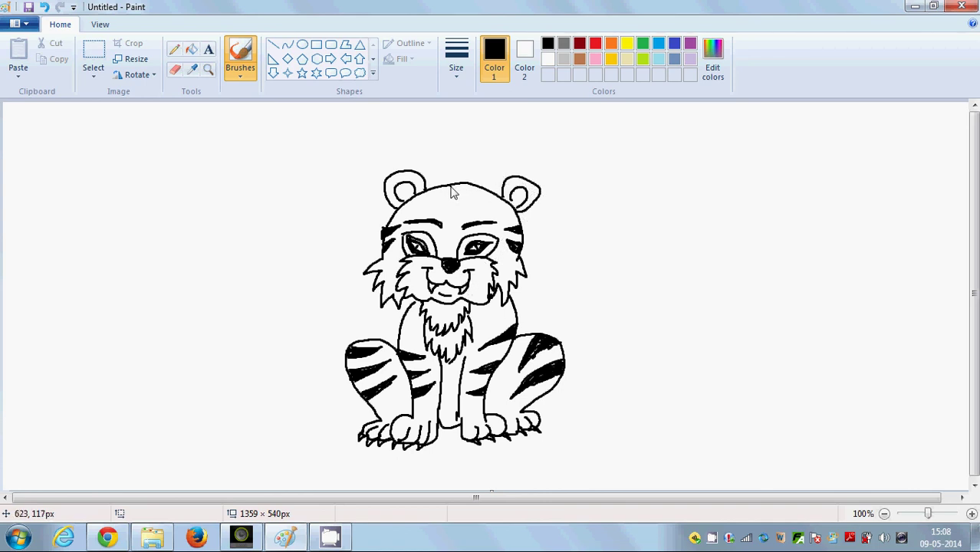
# Paint a branched black stripe marking on the tiger's forehead, and dab fine white highlights inside both eyes with the thinnest brush size
pyautogui.moveTo(451, 186); pyautogui.dragTo(451, 208)
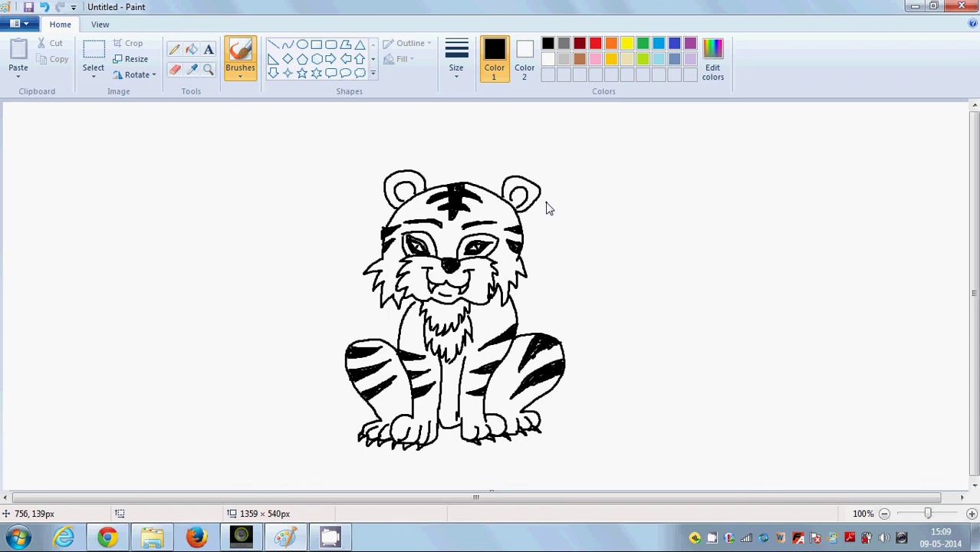
pyautogui.click(547, 61)
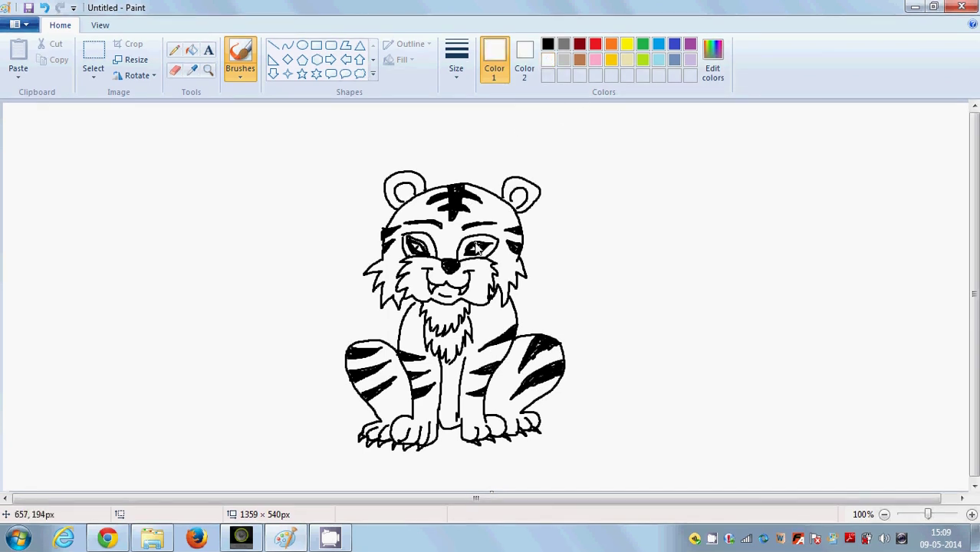
pyautogui.click(476, 247)
pyautogui.click(456, 57)
pyautogui.click(488, 105)
# Outline a curved tail in black with the second-thinnest brush size, rising from the outer side of the right-hand hind leg
pyautogui.click(547, 43)
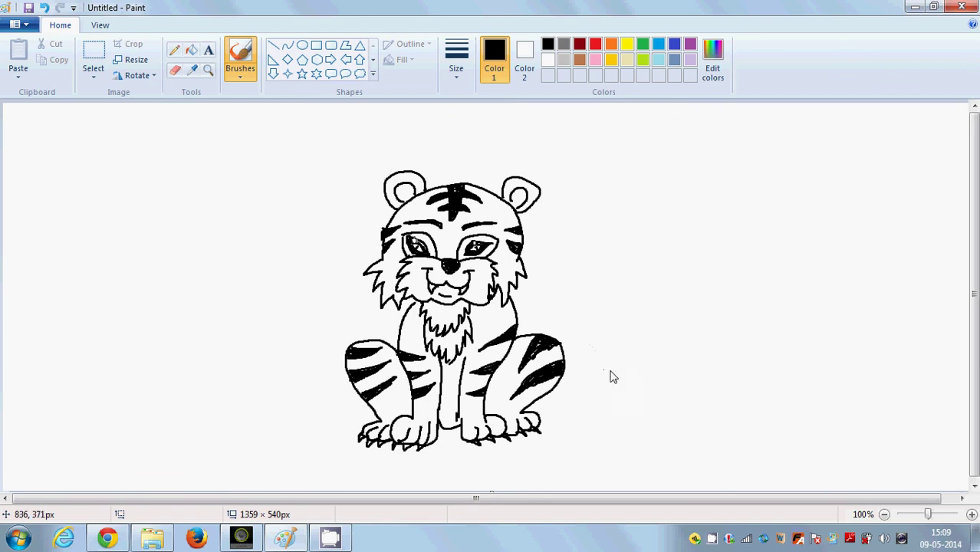
pyautogui.click(467, 83)
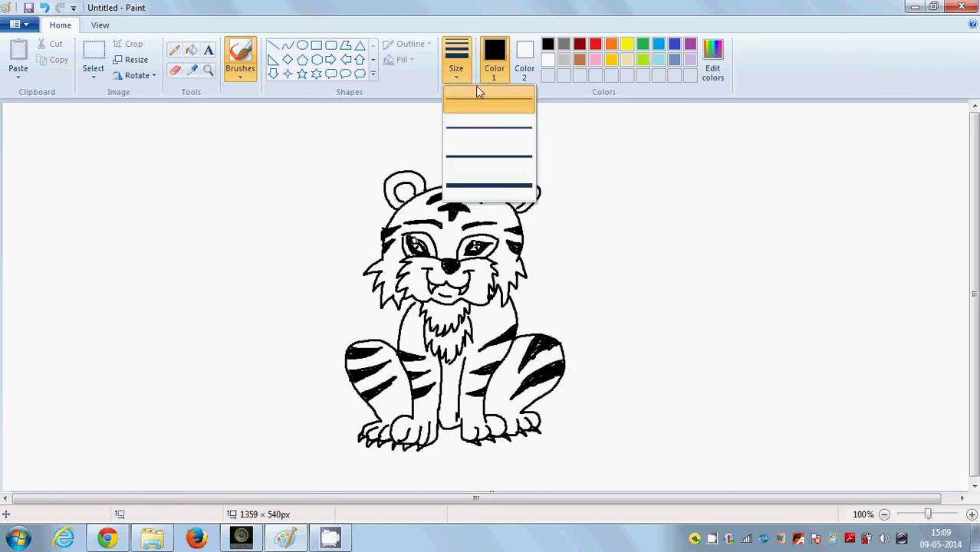
pyautogui.click(491, 127)
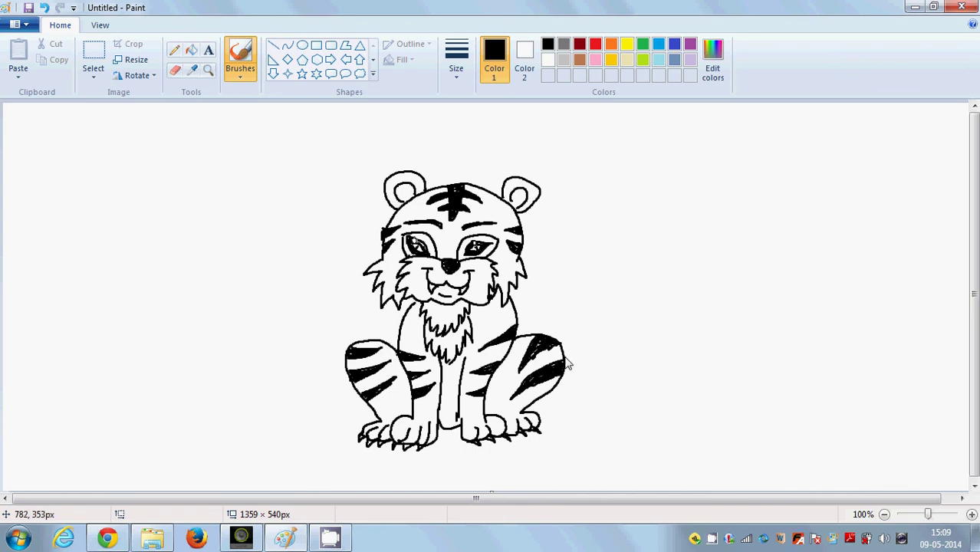
pyautogui.moveTo(568, 364)
pyautogui.mouseDown()
pyautogui.moveTo(587, 348)
pyautogui.moveTo(598, 315)
pyautogui.moveTo(637, 306)
pyautogui.moveTo(653, 326)
pyautogui.moveTo(649, 359)
pyautogui.moveTo(638, 364)
pyautogui.moveTo(629, 328)
pyautogui.moveTo(617, 325)
pyautogui.moveTo(570, 384)
pyautogui.mouseUp()
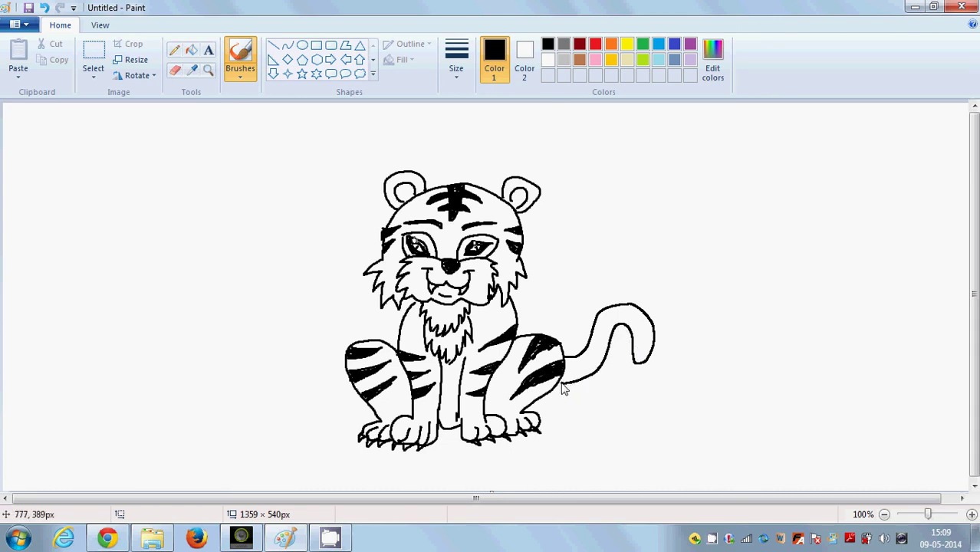
# Paint solid black stripes along the whole tail using the third brush thickness
pyautogui.click(466, 79)
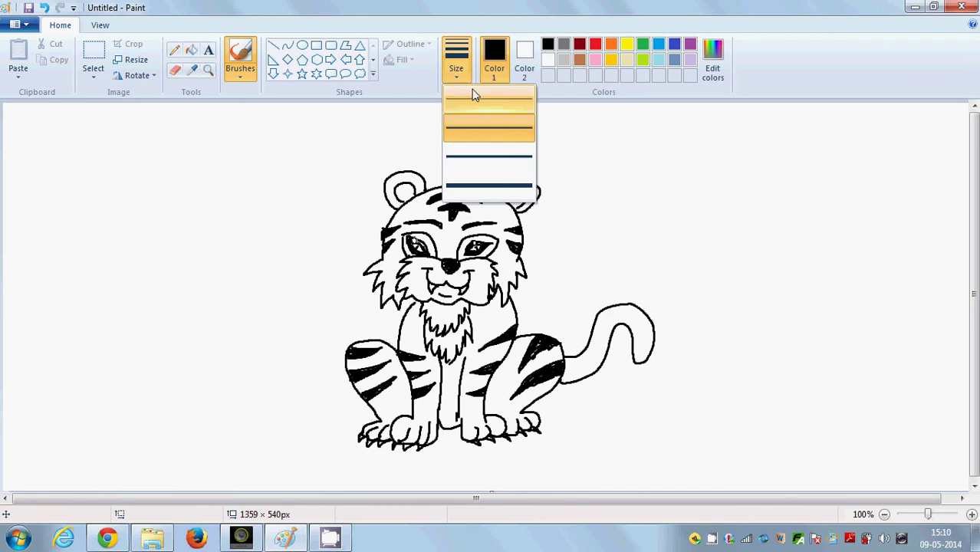
pyautogui.click(471, 157)
pyautogui.moveTo(575, 365)
pyautogui.mouseDown()
pyautogui.moveTo(577, 373)
pyautogui.moveTo(583, 361)
pyautogui.moveTo(601, 366)
pyautogui.moveTo(593, 382)
pyautogui.moveTo(608, 345)
pyautogui.moveTo(599, 326)
pyautogui.moveTo(603, 345)
pyautogui.moveTo(621, 338)
pyautogui.moveTo(625, 314)
pyautogui.moveTo(635, 313)
pyautogui.moveTo(626, 318)
pyautogui.moveTo(633, 313)
pyautogui.moveTo(634, 336)
pyautogui.moveTo(646, 317)
pyautogui.moveTo(635, 331)
pyautogui.moveTo(656, 344)
pyautogui.moveTo(647, 354)
pyautogui.moveTo(656, 350)
pyautogui.mouseUp()
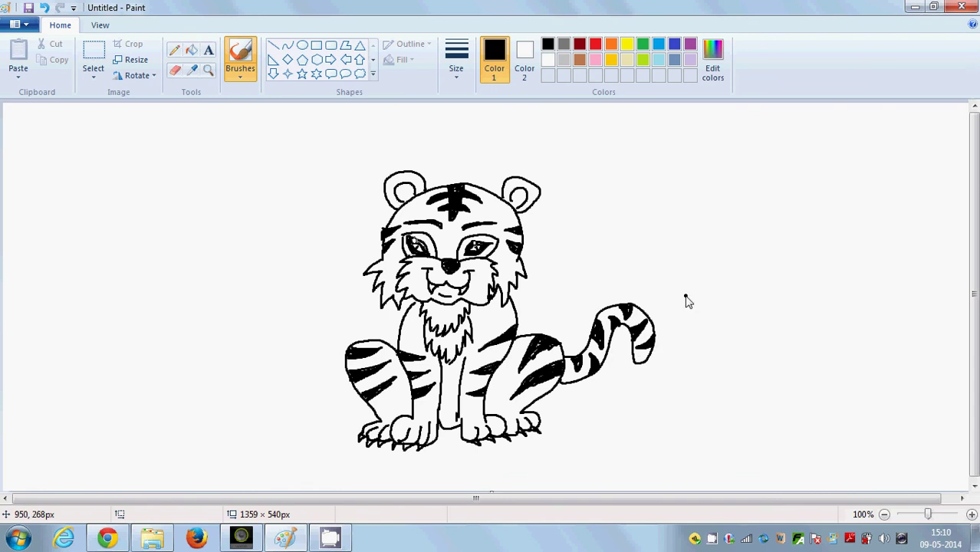
# Handwrite the title "Tiger" in black left of the drawing, with a small circle as the i's dot and a slanted underline
pyautogui.moveTo(65, 256); pyautogui.dragTo(114, 216)
pyautogui.moveTo(92, 218); pyautogui.dragTo(109, 273)
pyautogui.click(134, 249)
pyautogui.moveTo(117, 235)
pyautogui.mouseDown()
pyautogui.moveTo(175, 328)
pyautogui.moveTo(140, 283)
pyautogui.mouseUp()
pyautogui.moveTo(161, 231)
pyautogui.mouseDown()
pyautogui.moveTo(212, 197)
pyautogui.moveTo(217, 226)
pyautogui.mouseUp()
pyautogui.click(127, 207)
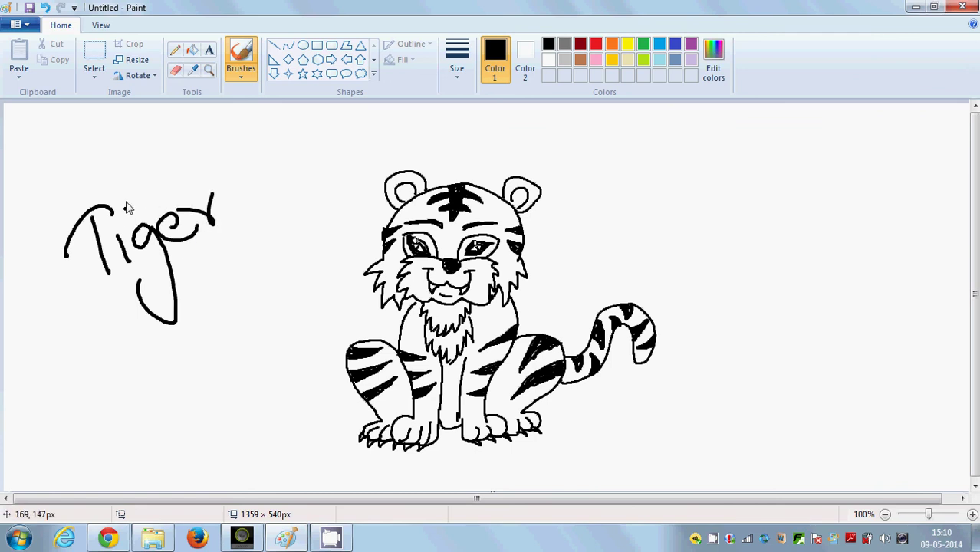
pyautogui.moveTo(123, 201); pyautogui.dragTo(121, 197)
pyautogui.moveTo(77, 330); pyautogui.dragTo(271, 240)
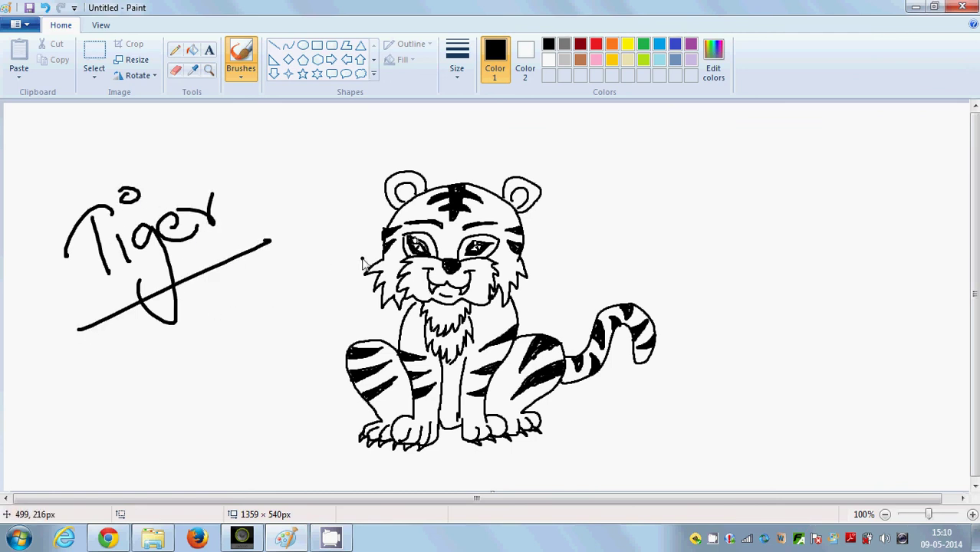